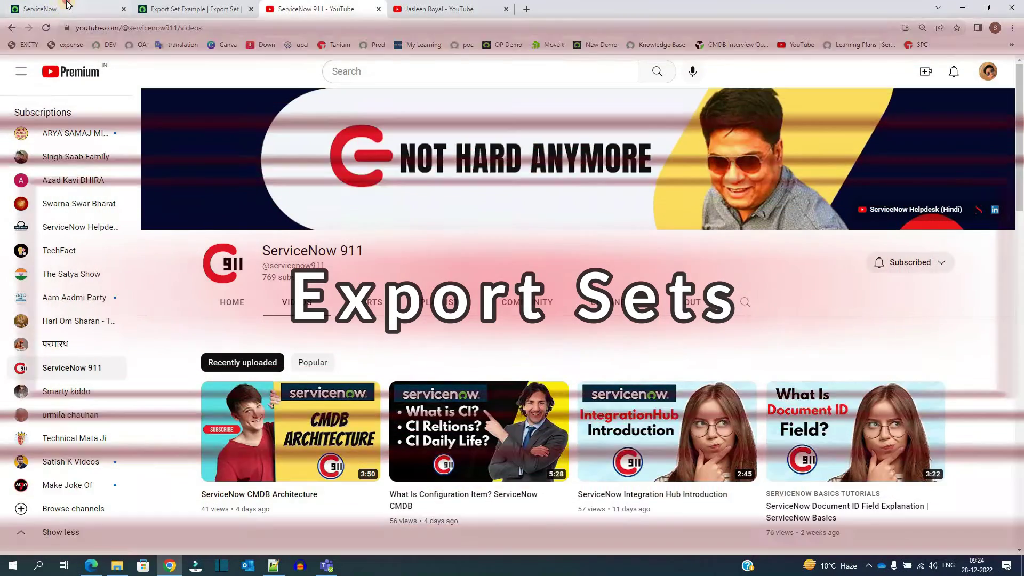
# - Switch to the ServiceNow instance tab, which shows a dashboard-not-found page
pyautogui.click(82, 7)
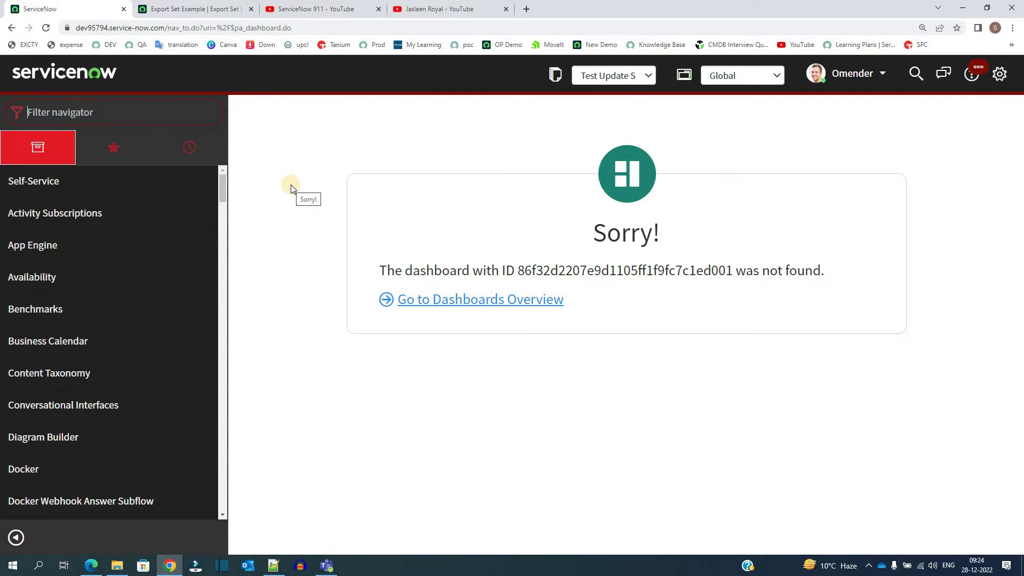
# - Open the Export Set Example record and highlight the sentence explaining what export sets do
pyautogui.click(201, 7)
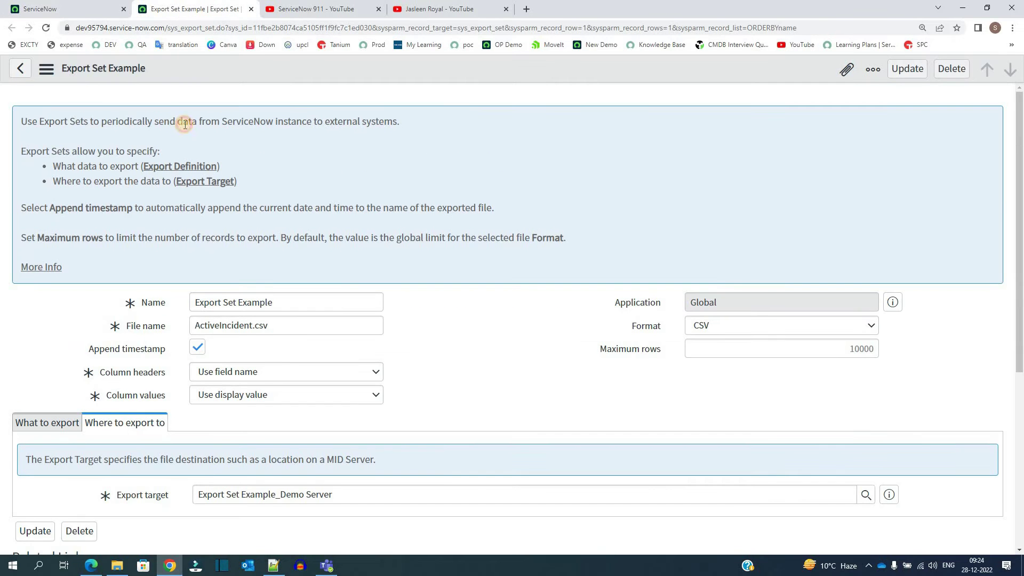
pyautogui.tripleClick(185, 123)
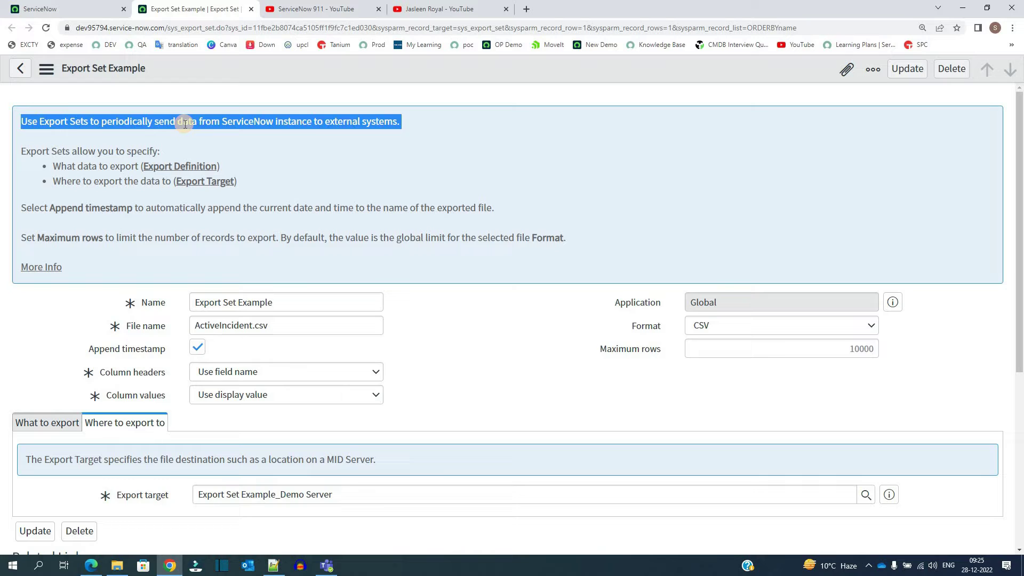
pyautogui.click(128, 127)
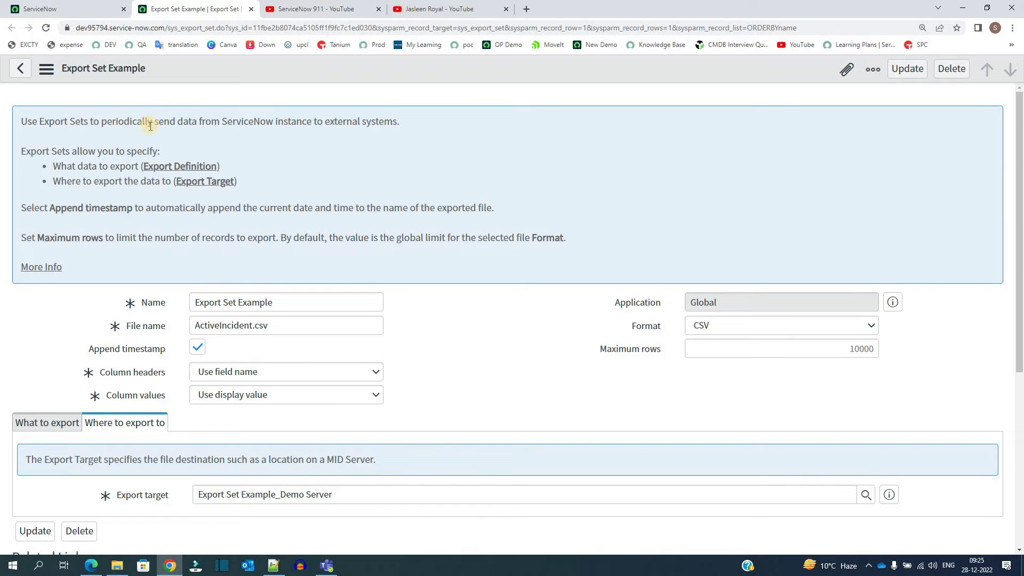
pyautogui.tripleClick(361, 123)
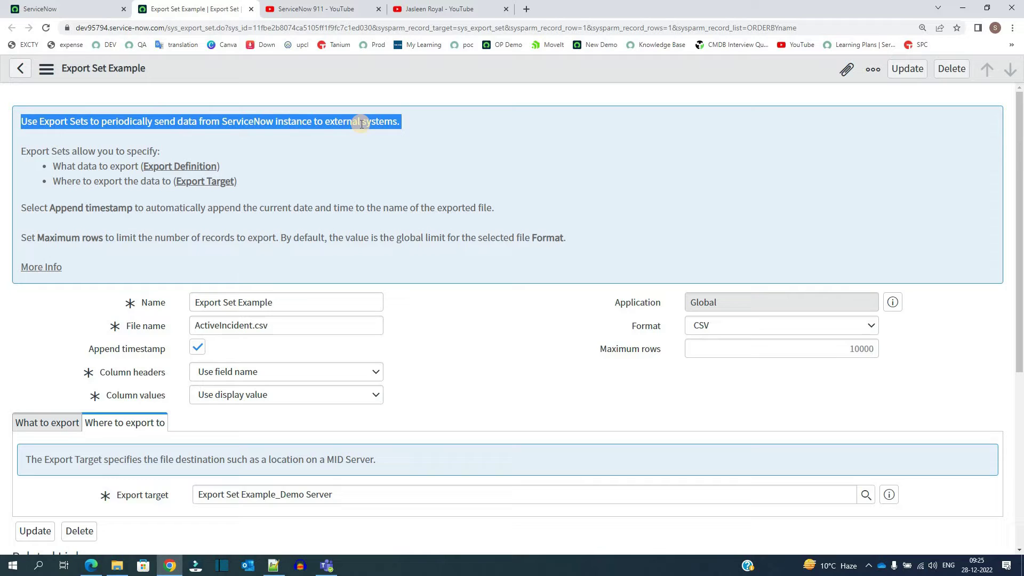
pyautogui.click(321, 160)
# - Show the 'What to export' section, highlighting the data and export target bullets
pyautogui.click(350, 190)
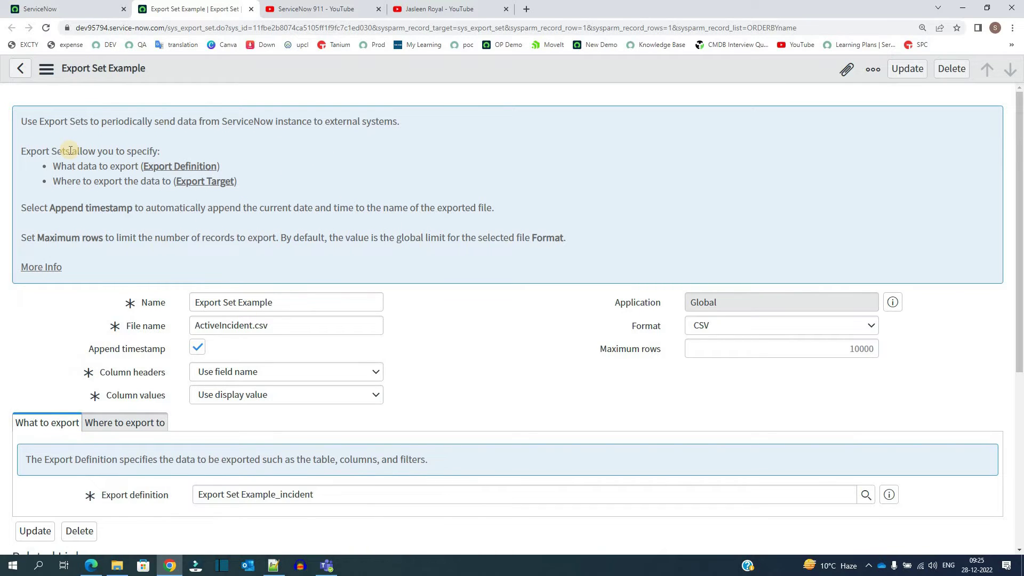
pyautogui.moveTo(54, 166); pyautogui.dragTo(134, 167)
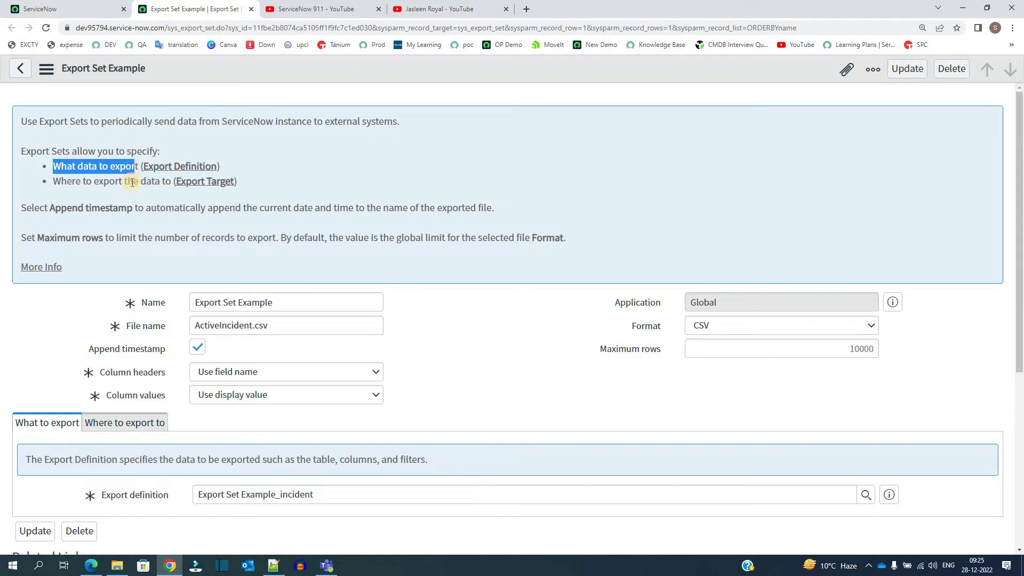
pyautogui.tripleClick(131, 183)
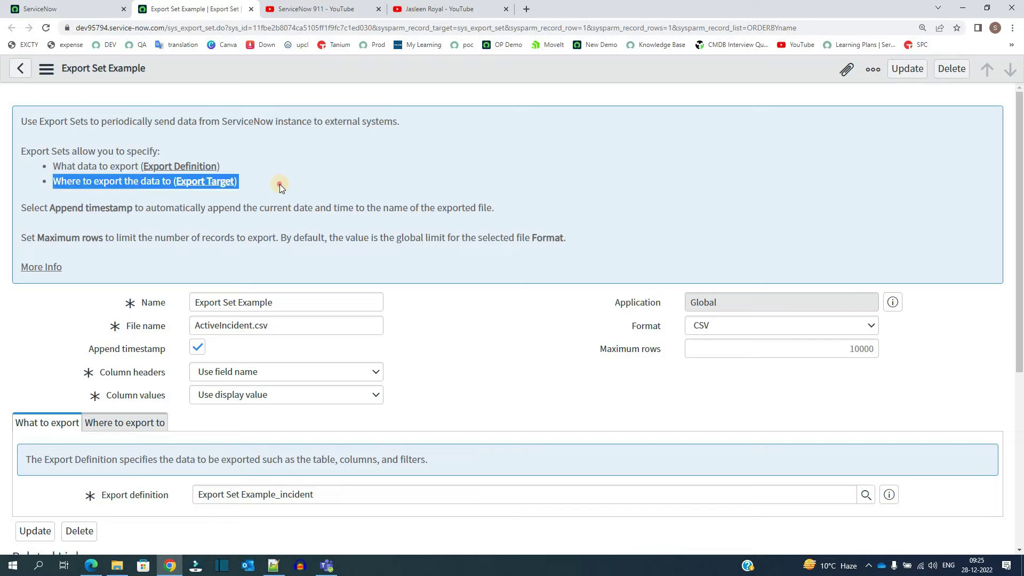
pyautogui.click(279, 184)
# - Review the export set name and keep CSV as the export format
pyautogui.scroll(-1, 313, 247)
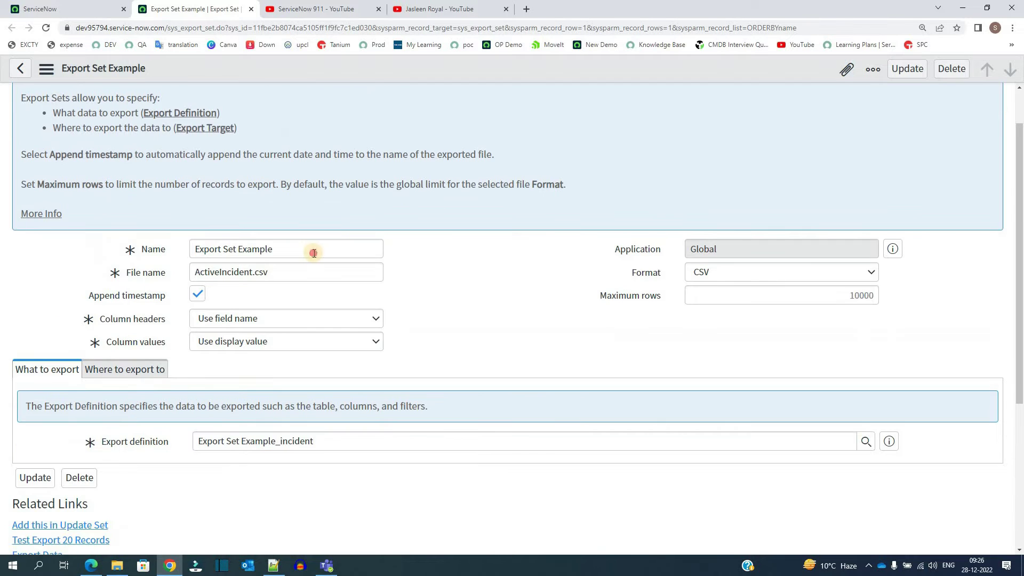
pyautogui.tripleClick(313, 253)
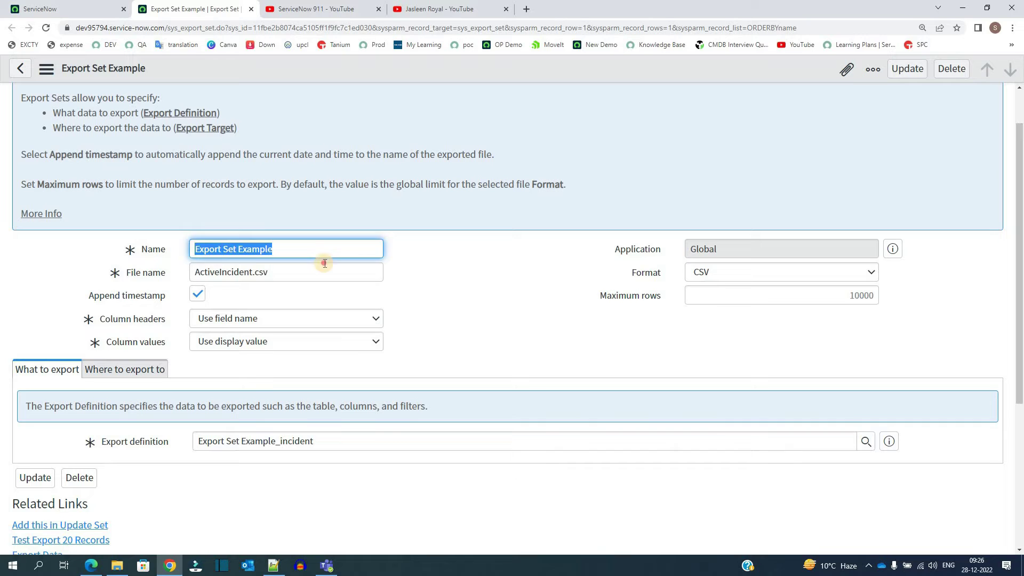
pyautogui.press('Tab')
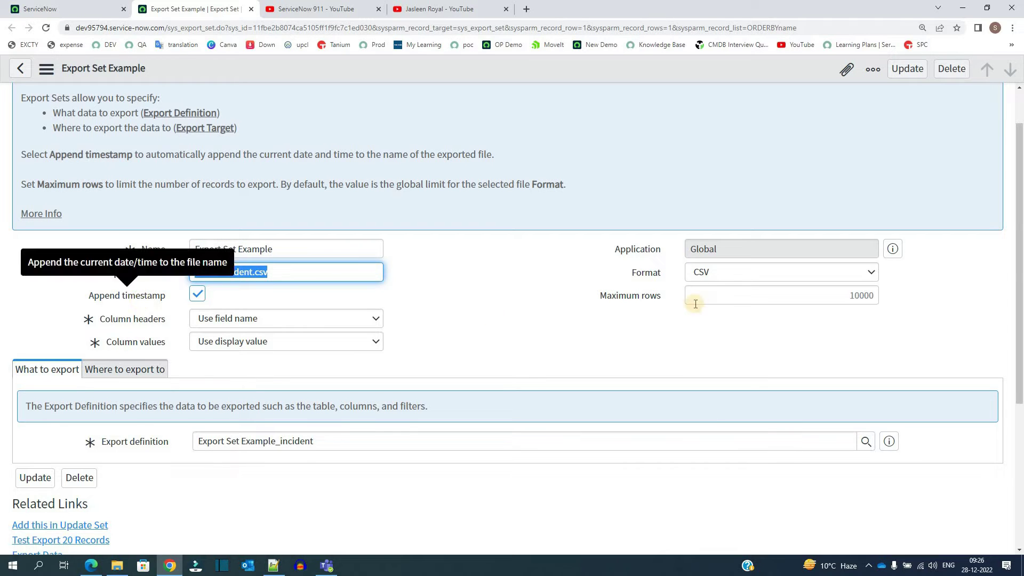
pyautogui.click(725, 272)
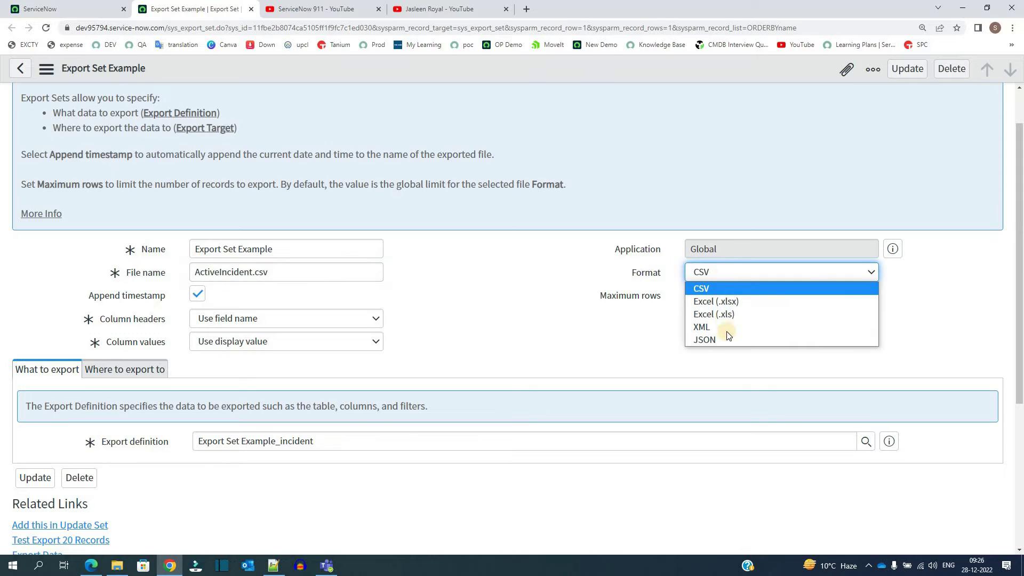
pyautogui.click(749, 287)
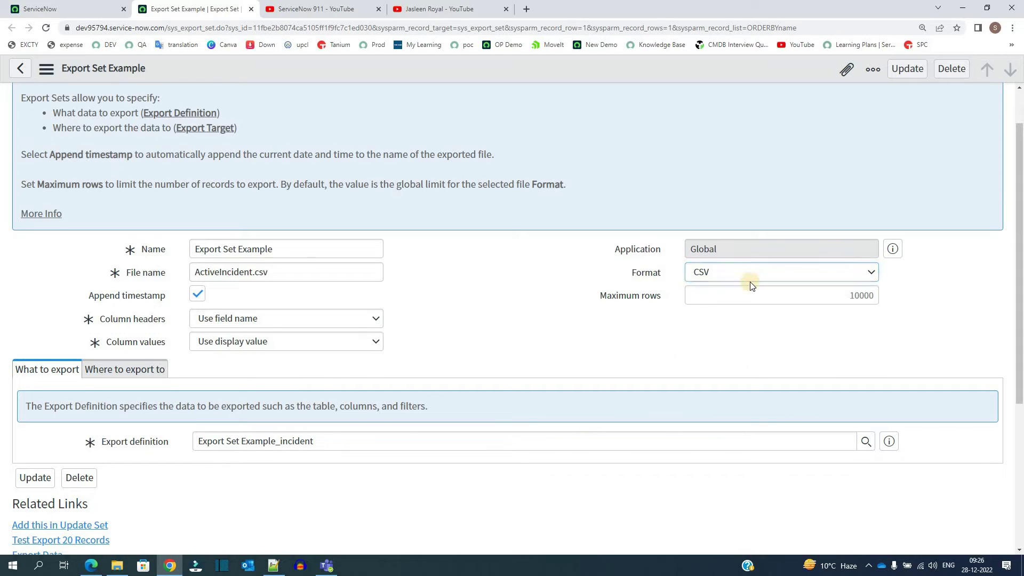
pyautogui.press('Tab')
# - Turn on Append timestamp, review the file name, and show the 'Where to export to' section
pyautogui.click(196, 294)
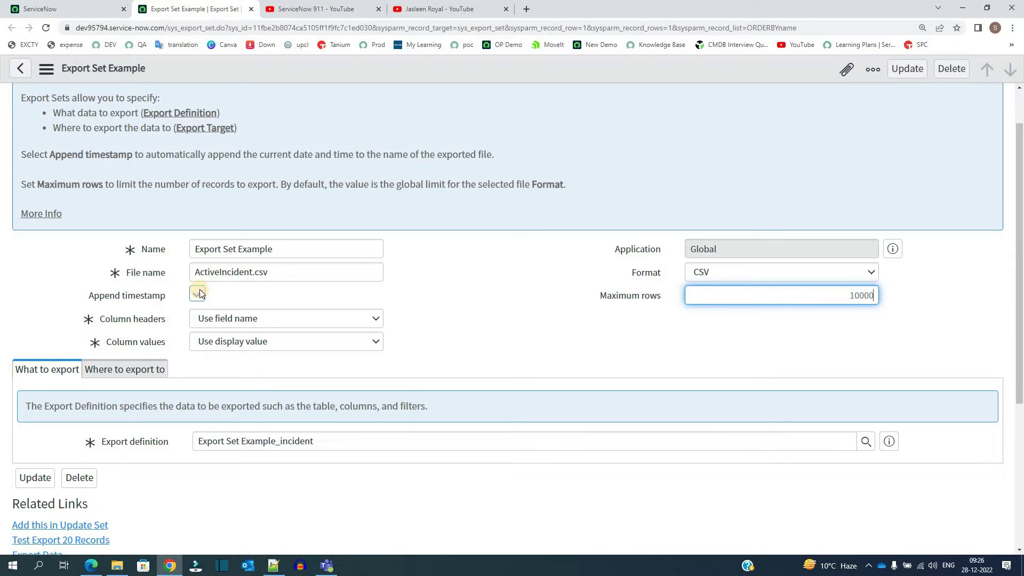
pyautogui.tripleClick(283, 273)
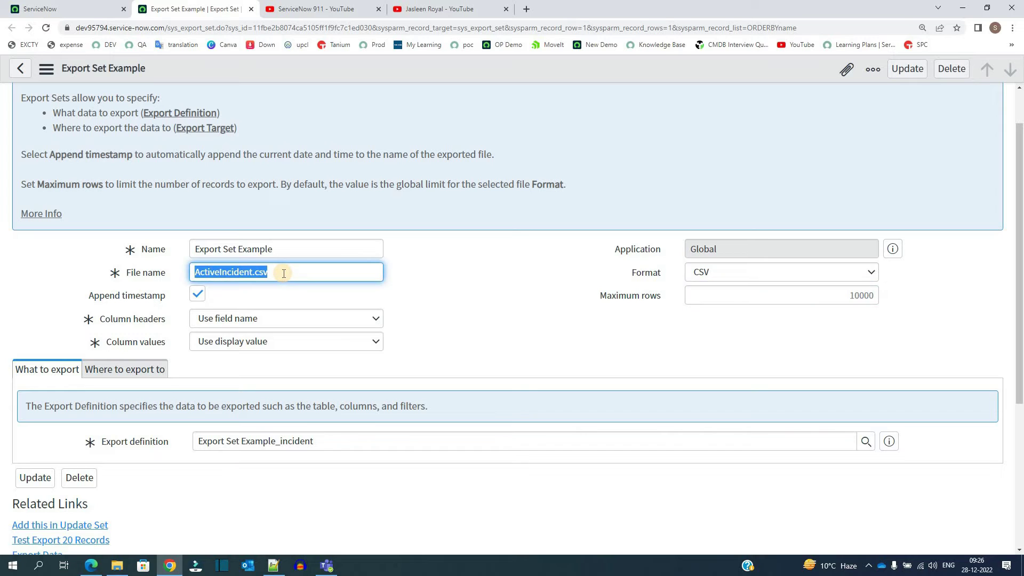
pyautogui.press('Tab')
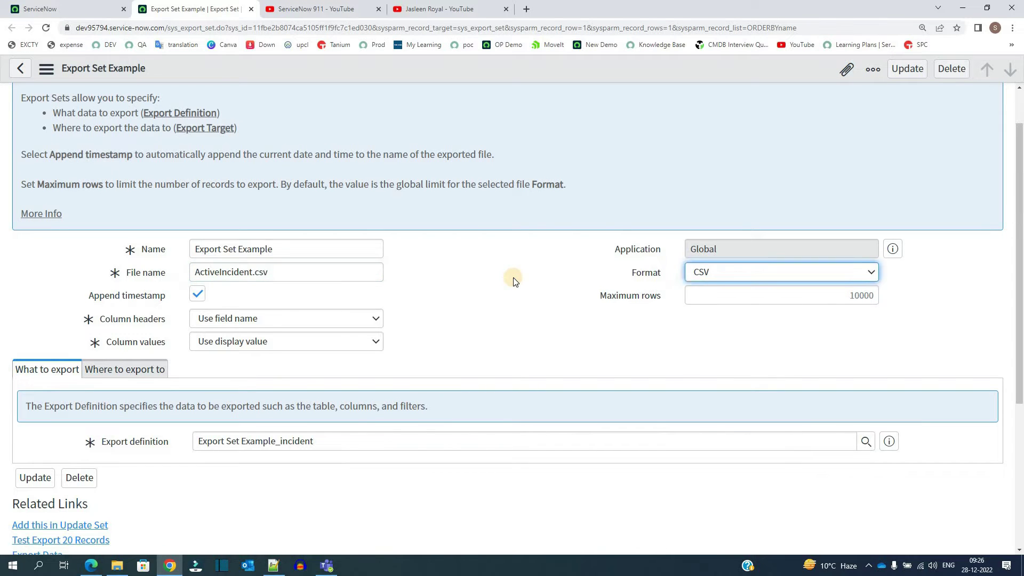
pyautogui.scroll(-3, 59, 237)
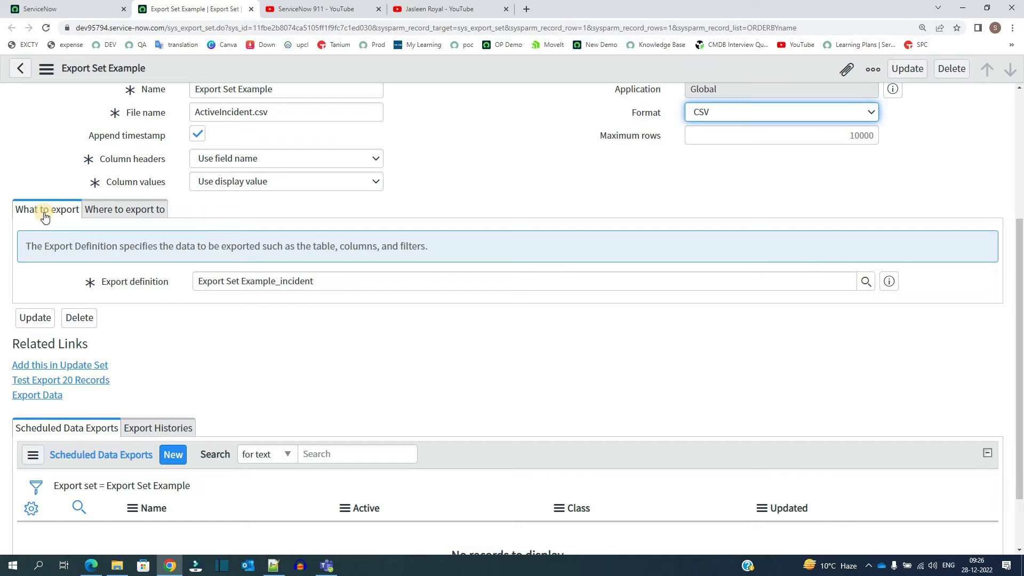
pyautogui.click(99, 211)
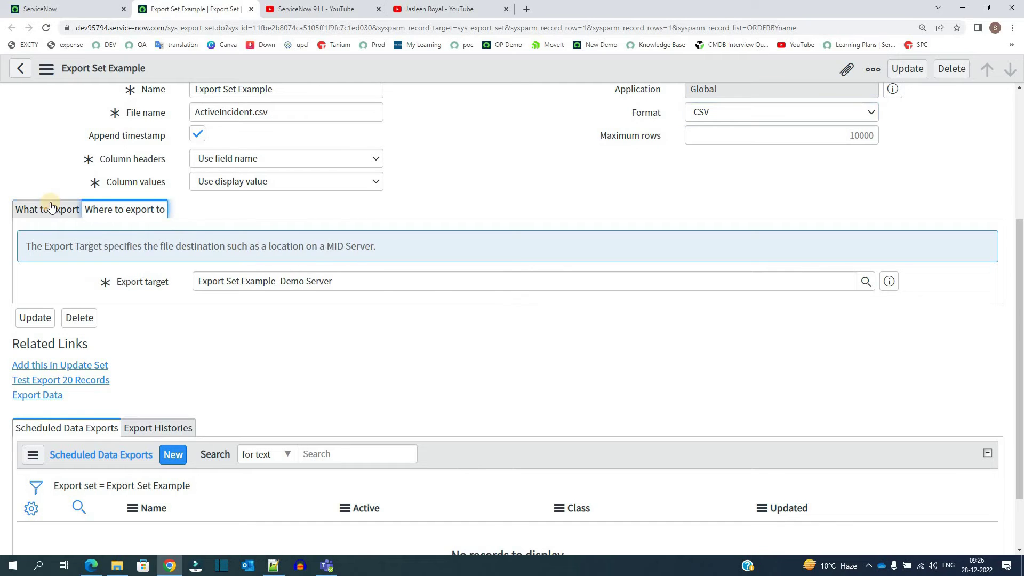
# - Filter the navigator to 'EXPORT SET' and open Export Definitions in a new tab
pyautogui.click(47, 209)
pyautogui.click(40, 8)
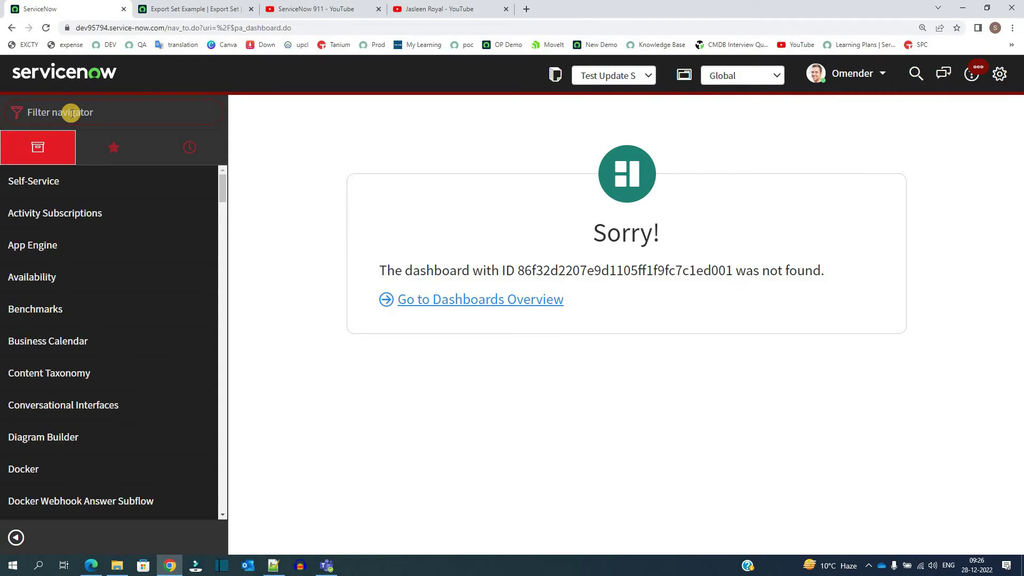
pyautogui.write('EXPORT SET')
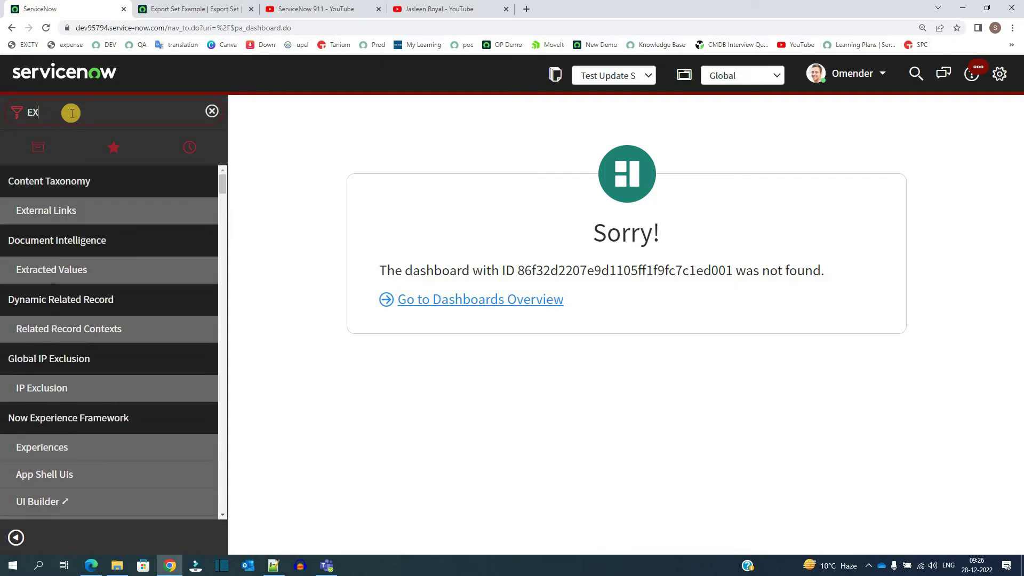
pyautogui.middleClick(40, 329)
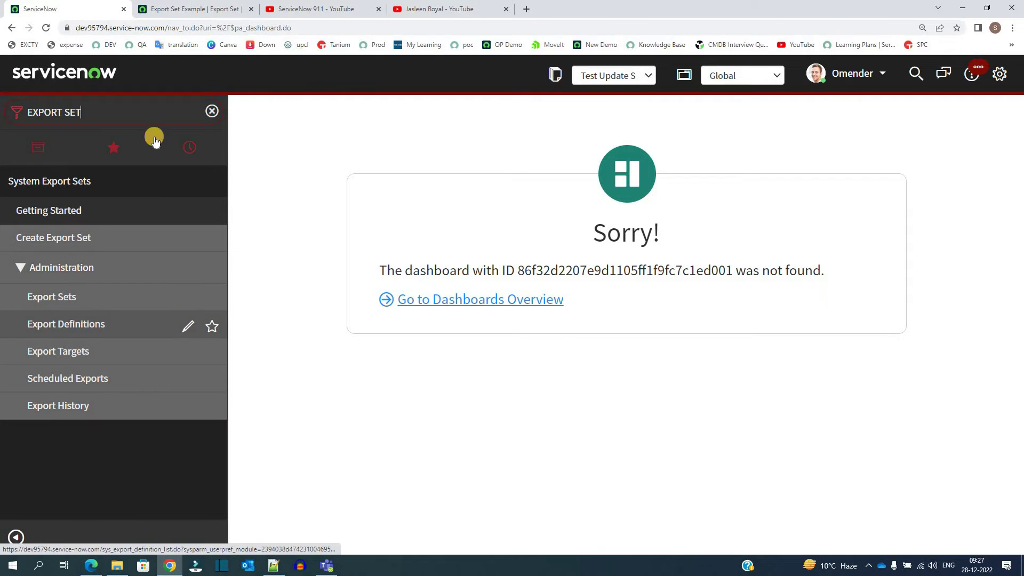
# - Open the Export Set Example_incident definition, review its exported fields, then return to the export target section
pyautogui.click(287, 9)
pyautogui.click(263, 283)
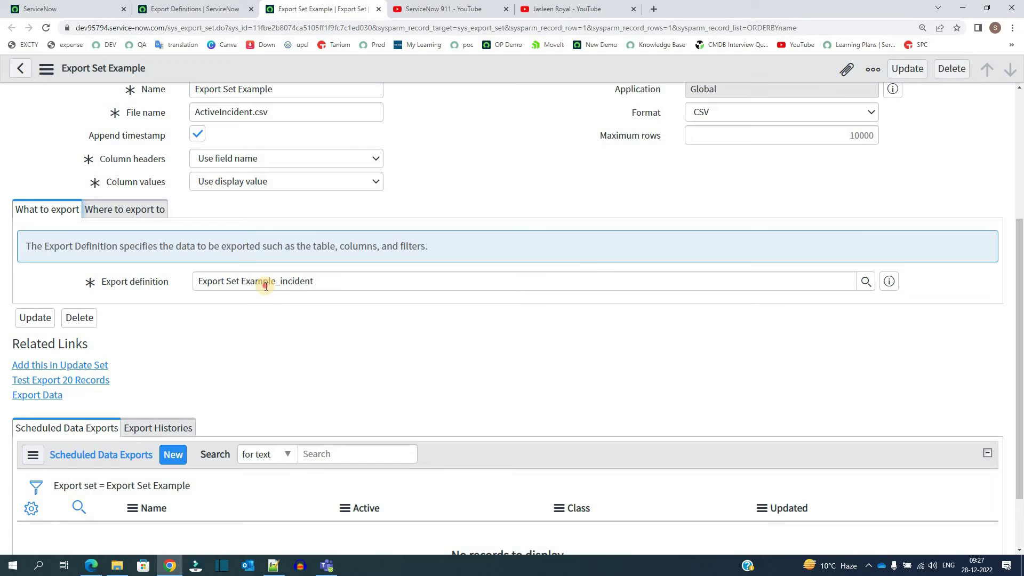
pyautogui.hotkey('ctrl', 'a')
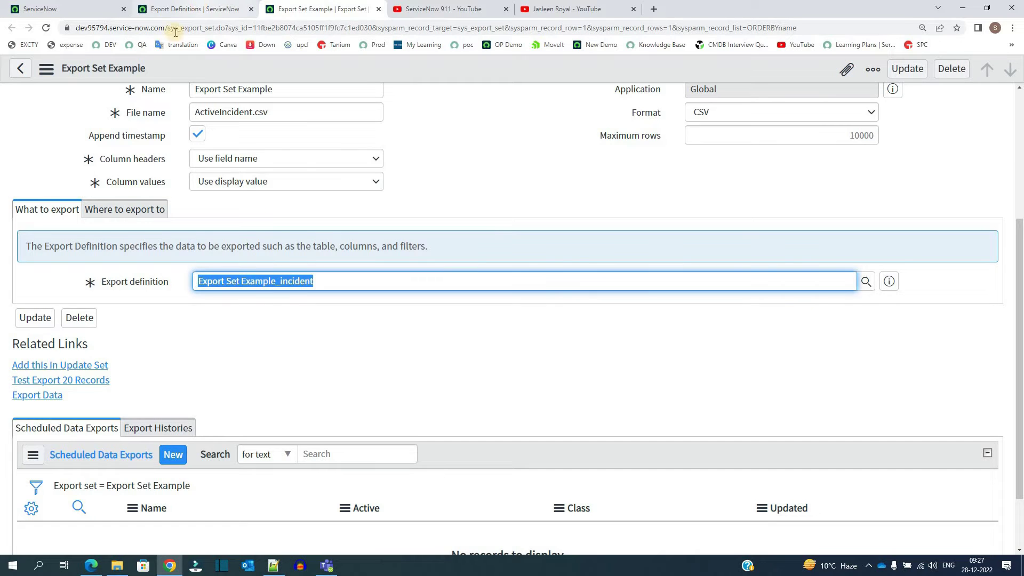
pyautogui.click(194, 9)
pyautogui.click(133, 173)
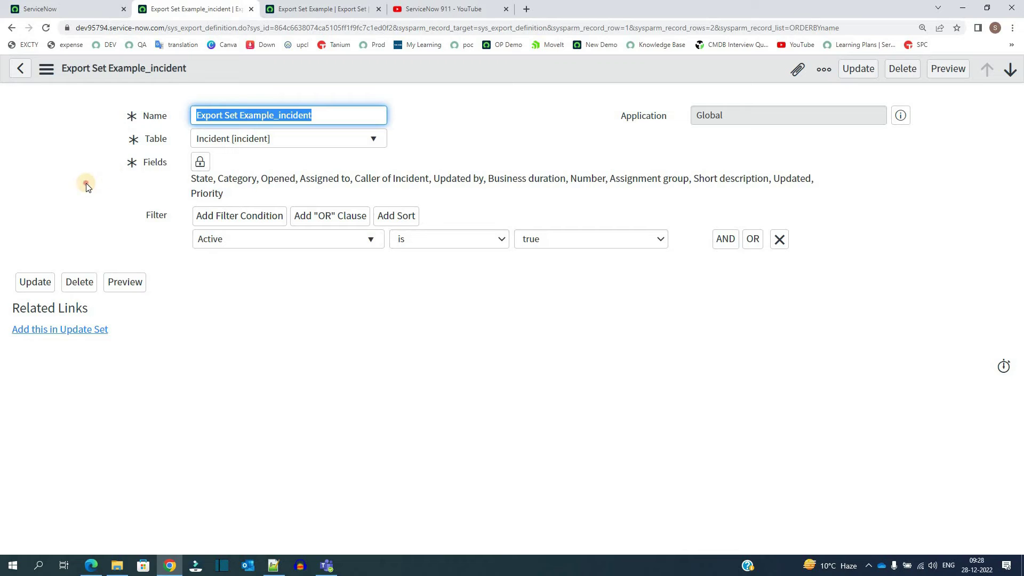
pyautogui.click(210, 114)
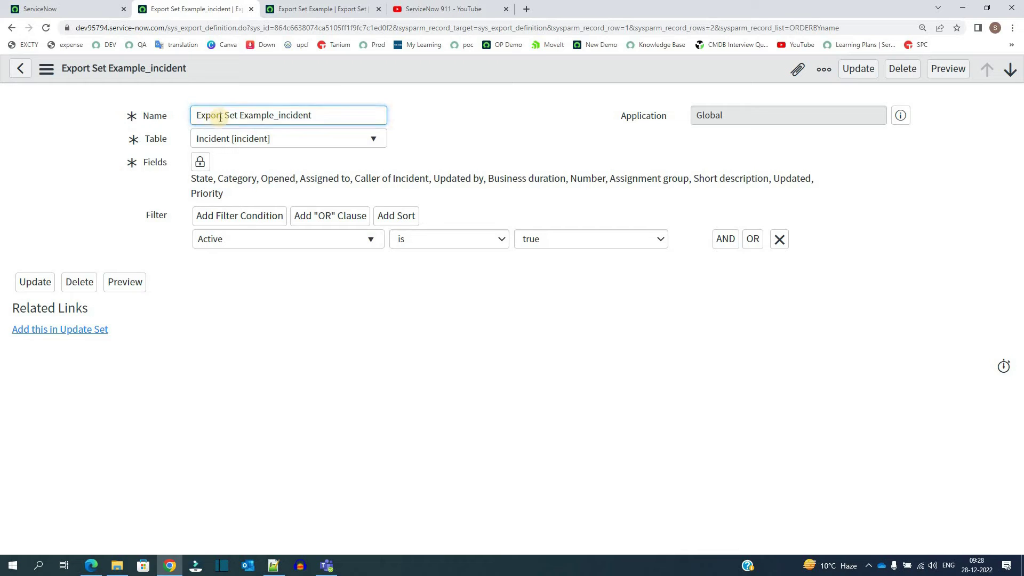
pyautogui.tripleClick(223, 192)
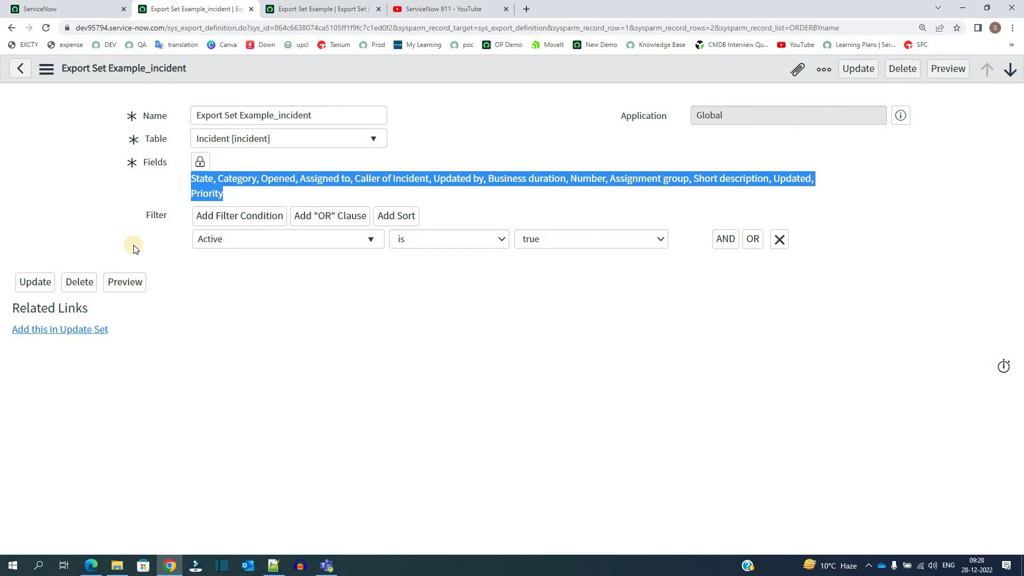
pyautogui.click(313, 4)
pyautogui.click(130, 210)
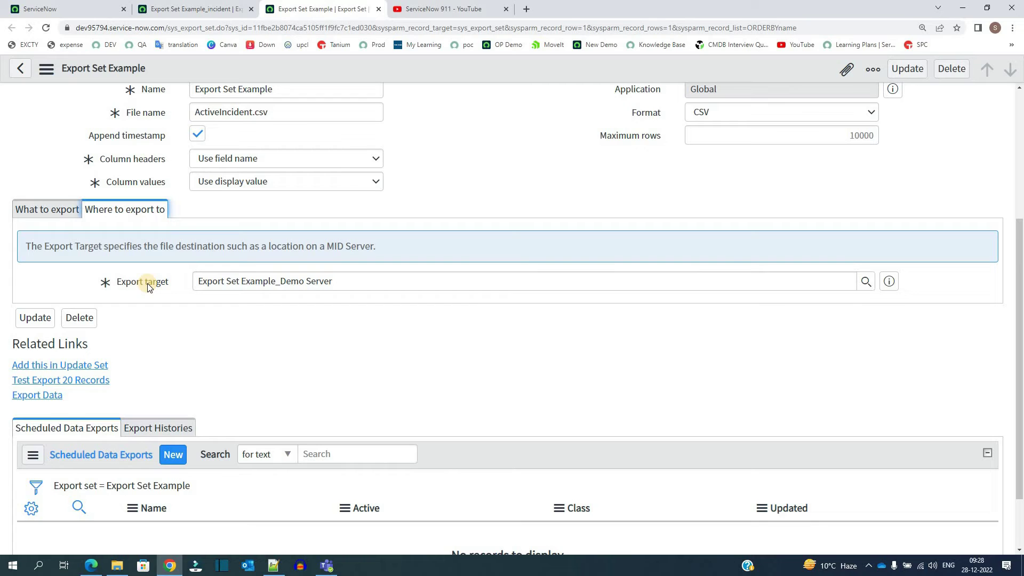
# - Open the Export Set Example_Demo Server record from the Export Targets list
pyautogui.click(75, 8)
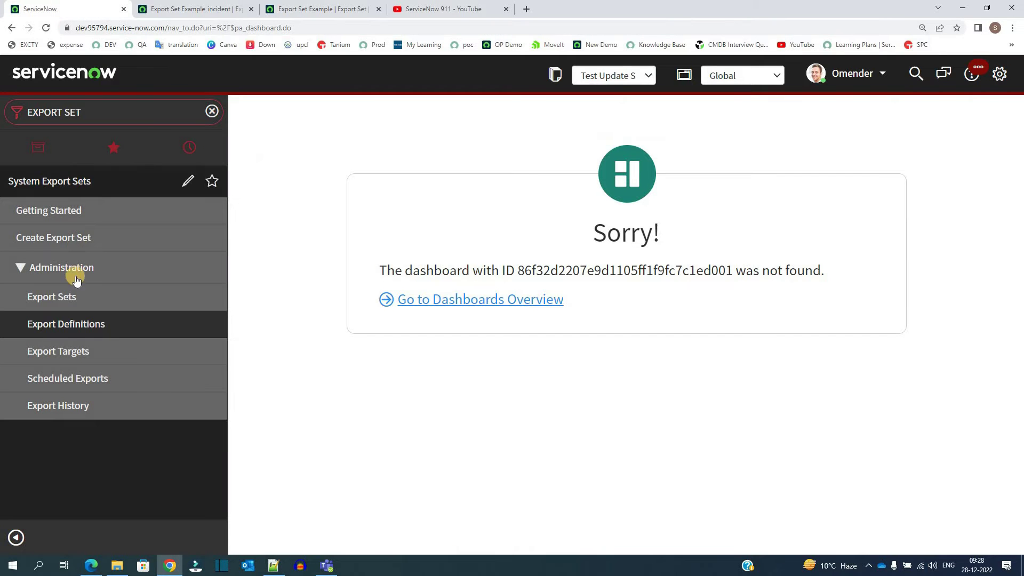
pyautogui.click(62, 351)
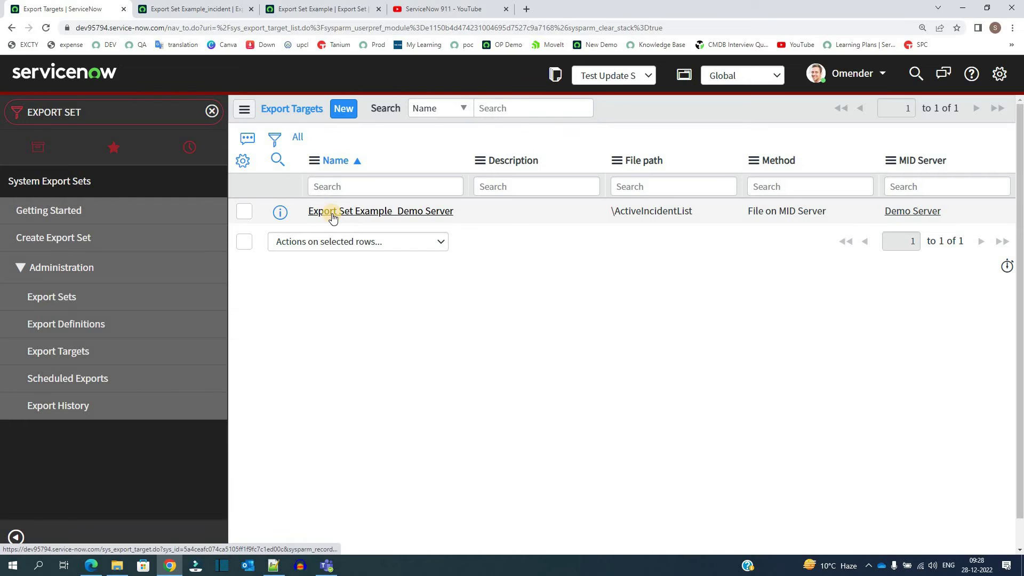
pyautogui.click(333, 212)
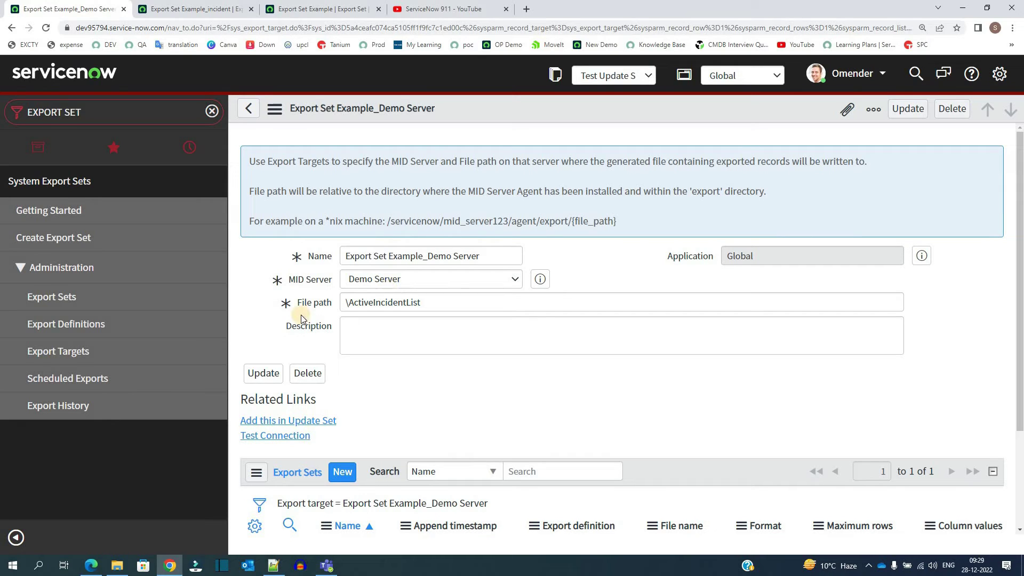
pyautogui.click(413, 302)
pyautogui.tripleClick(423, 303)
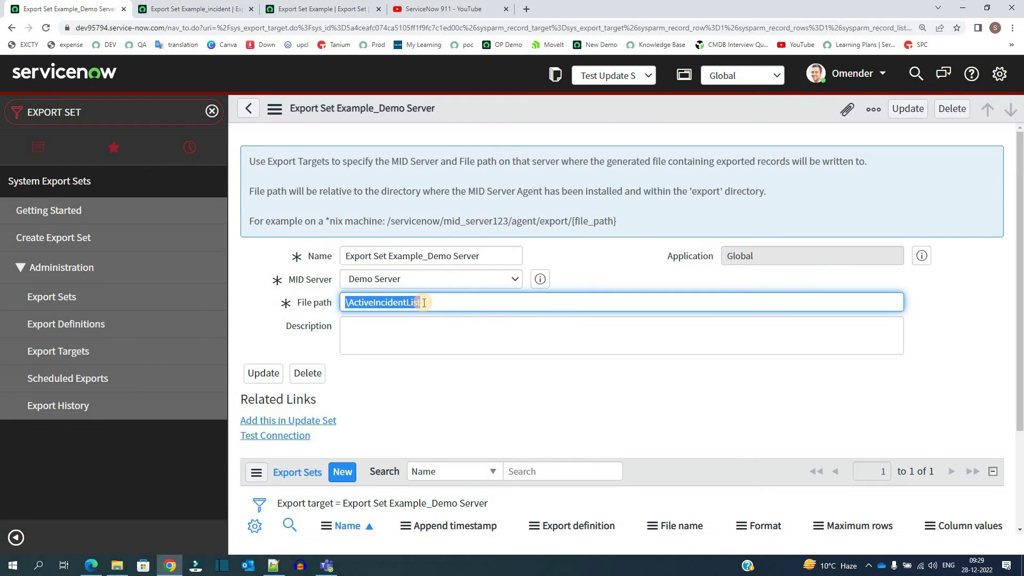
pyautogui.click(265, 191)
pyautogui.tripleClick(282, 190)
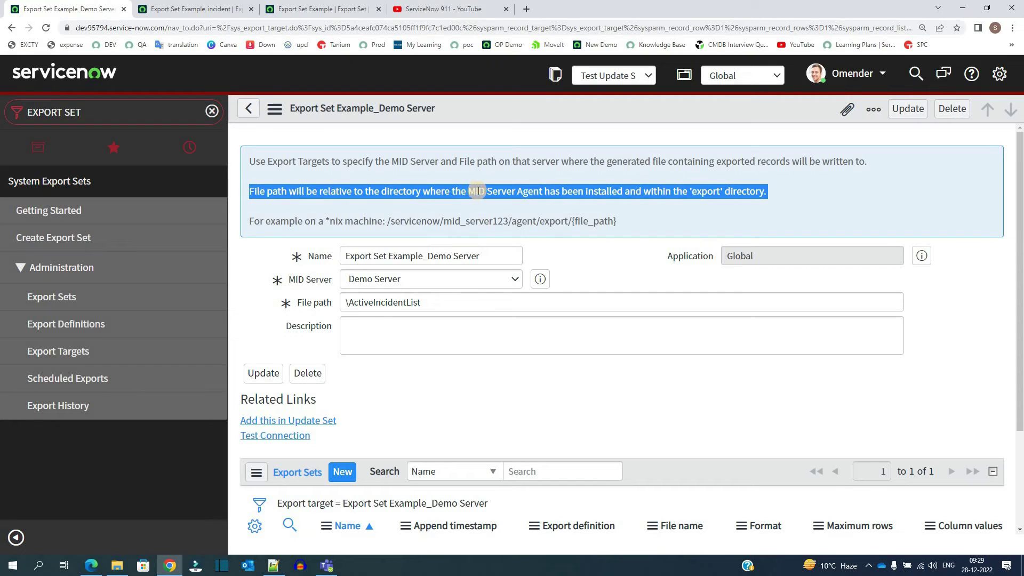
pyautogui.tripleClick(602, 191)
pyautogui.doubleClick(695, 191)
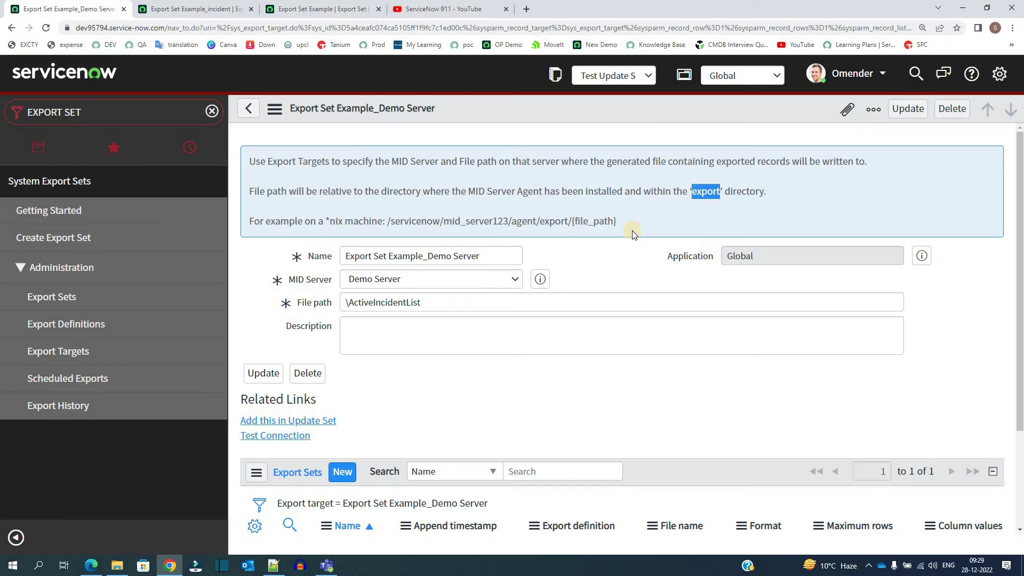
pyautogui.click(601, 255)
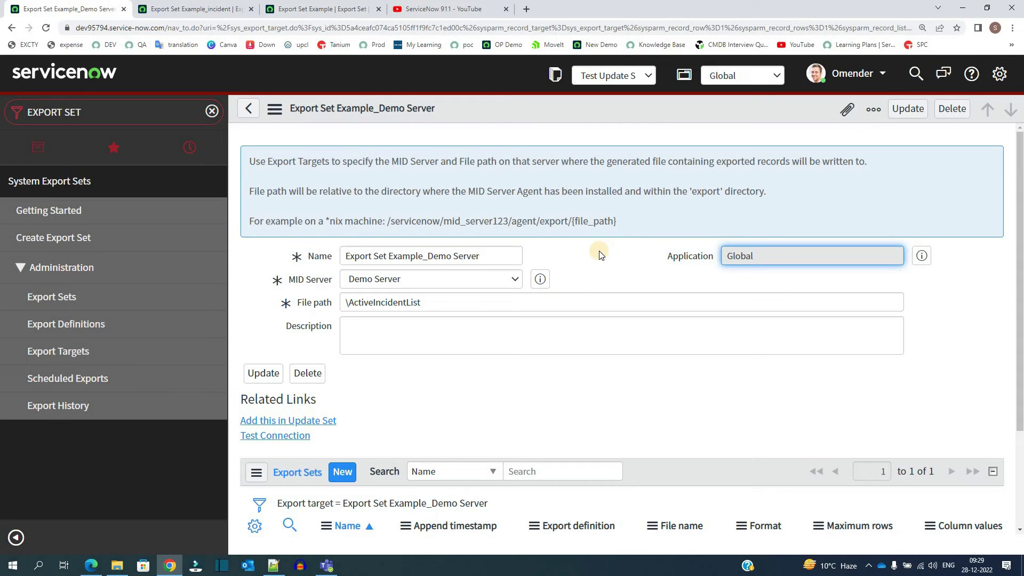
pyautogui.tripleClick(485, 305)
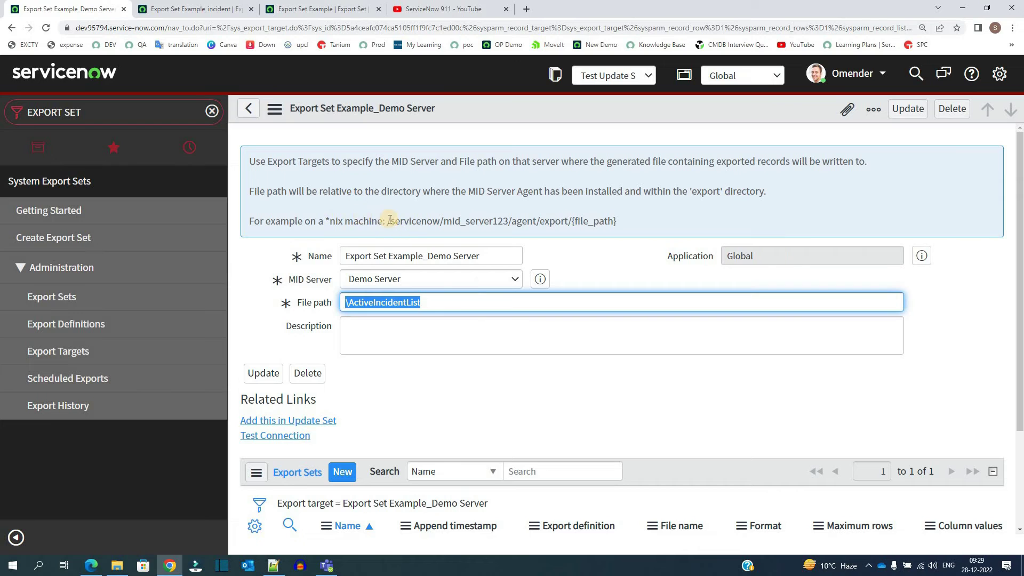
pyautogui.doubleClick(406, 221)
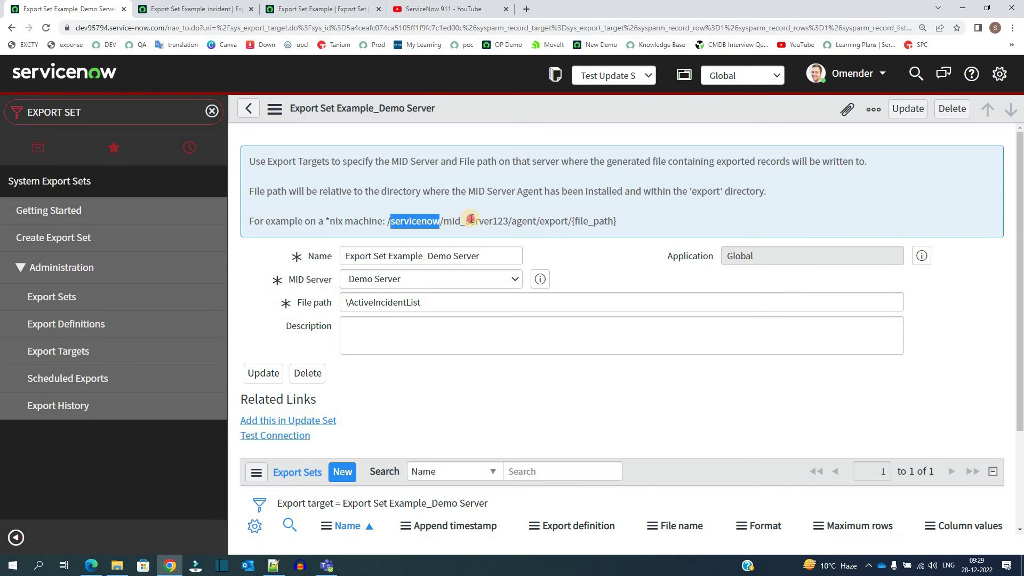
pyautogui.doubleClick(476, 221)
pyautogui.doubleClick(524, 220)
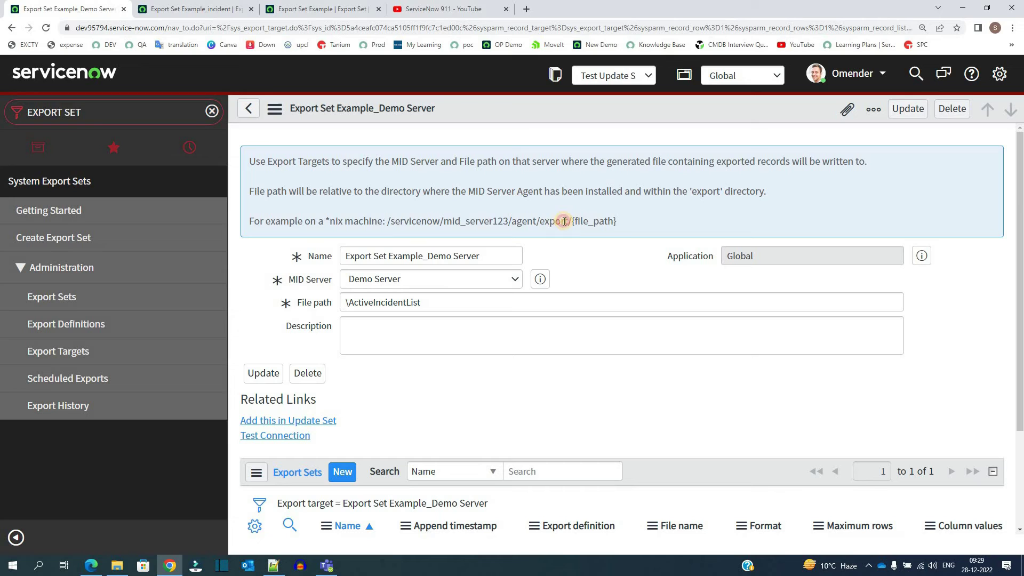
pyautogui.tripleClick(564, 221)
pyautogui.click(536, 222)
pyautogui.moveTo(536, 222); pyautogui.dragTo(580, 221)
pyautogui.doubleClick(581, 221)
pyautogui.tripleClick(452, 301)
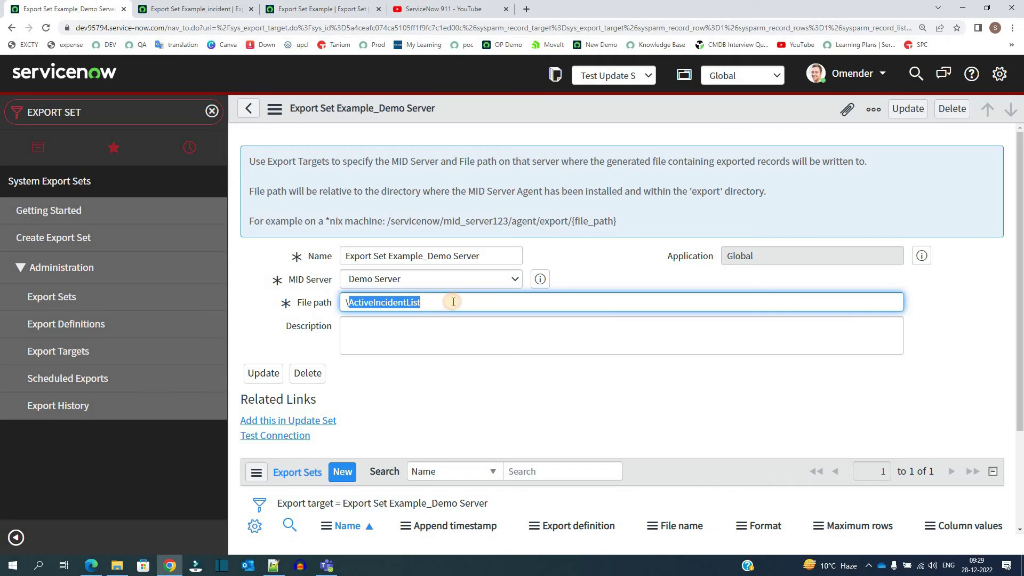
pyautogui.click(560, 193)
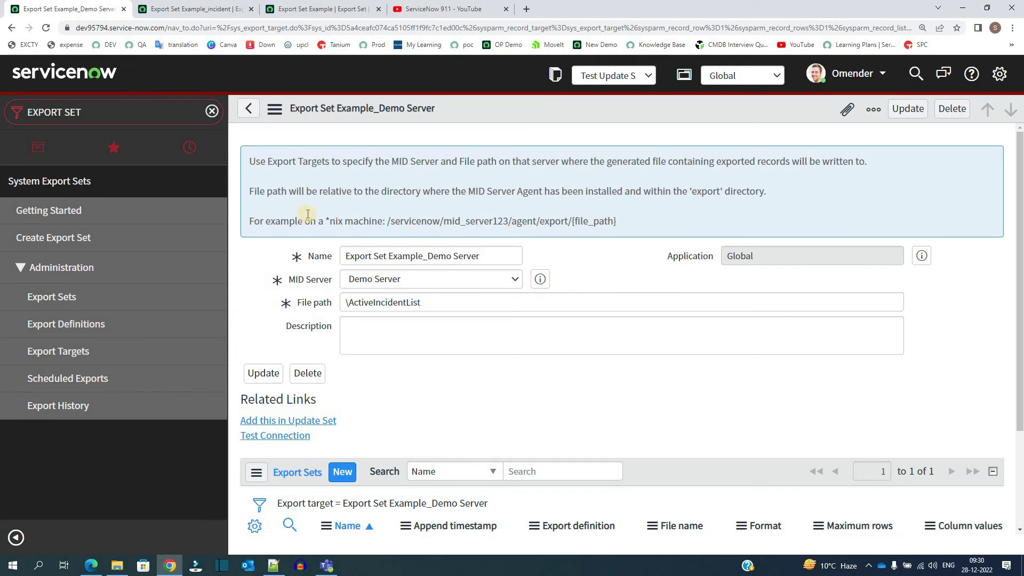
pyautogui.doubleClick(702, 192)
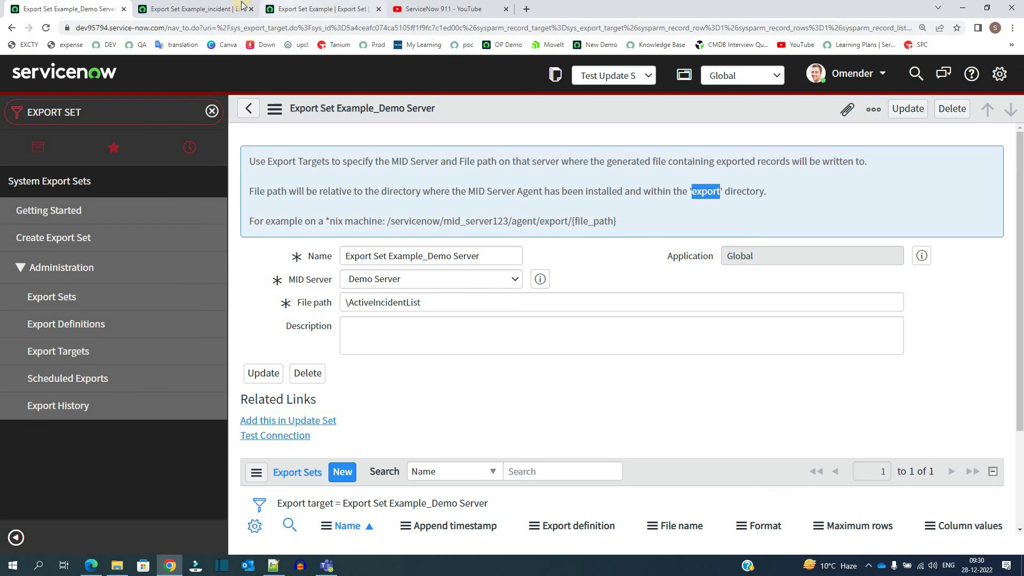
# - On the Export Set Example record, confirm the export target is Export Set Example_Demo Server
pyautogui.click(337, 5)
pyautogui.click(47, 212)
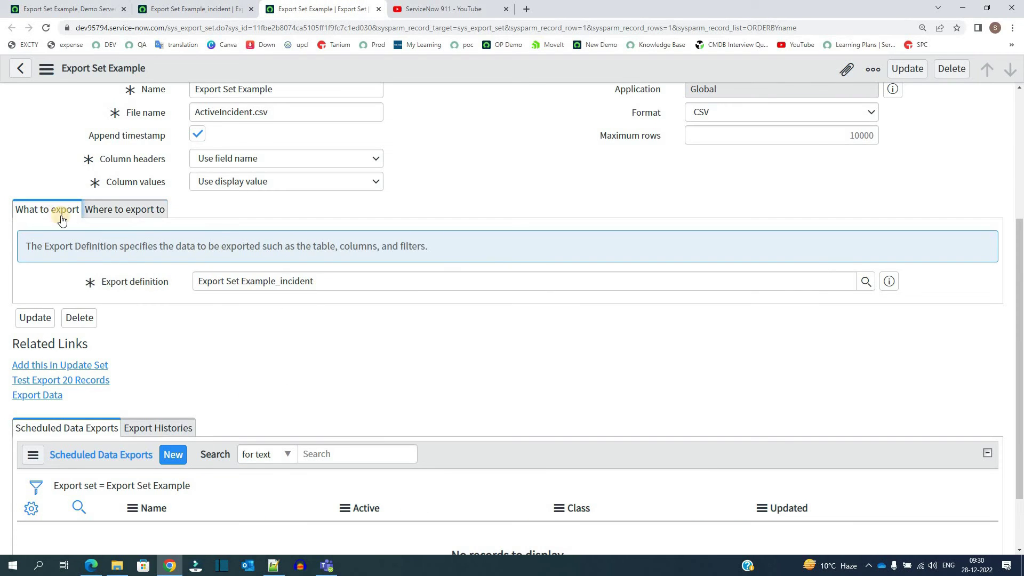
pyautogui.click(128, 212)
pyautogui.moveTo(120, 282); pyautogui.dragTo(176, 285)
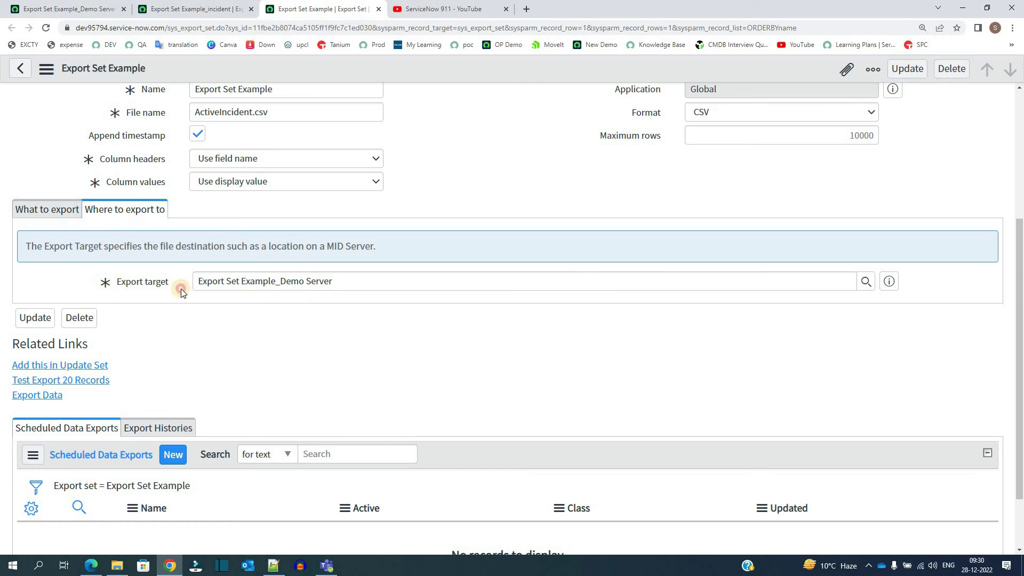
pyautogui.scroll(-2, 144, 338)
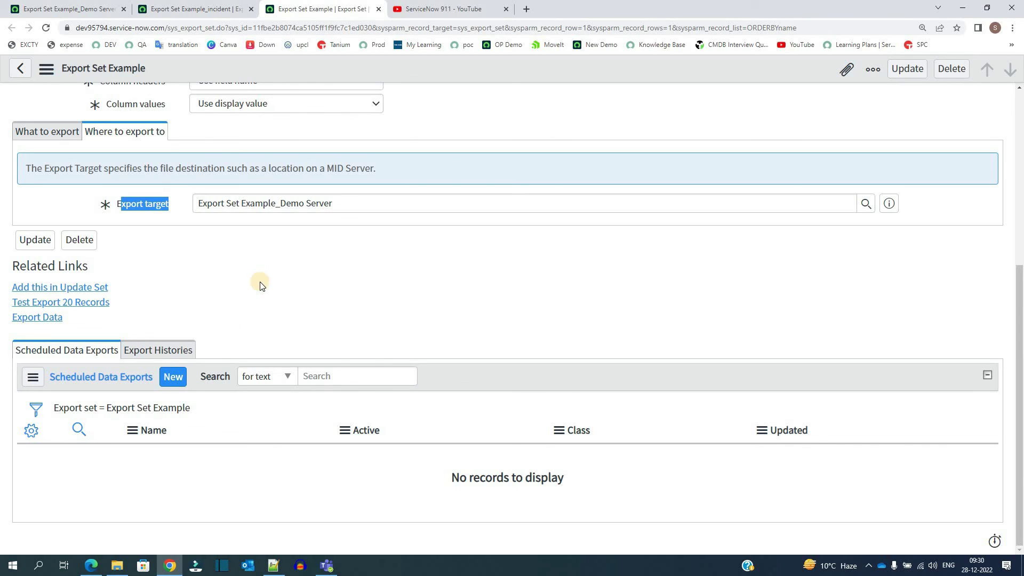
# - Run a 20-record test export, read the MID Server down error, then revisit the incident definition
pyautogui.click(89, 302)
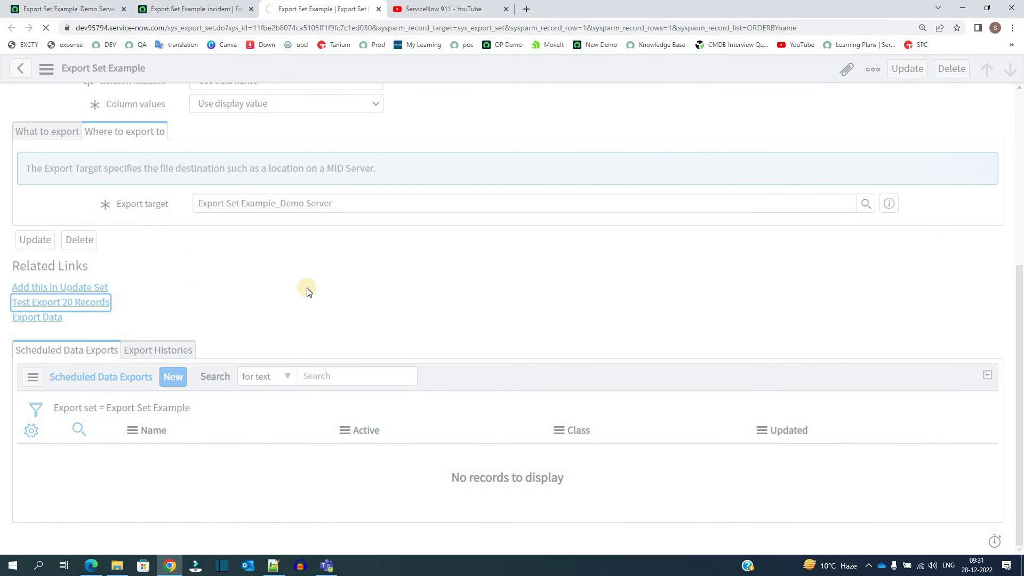
pyautogui.press('Return')
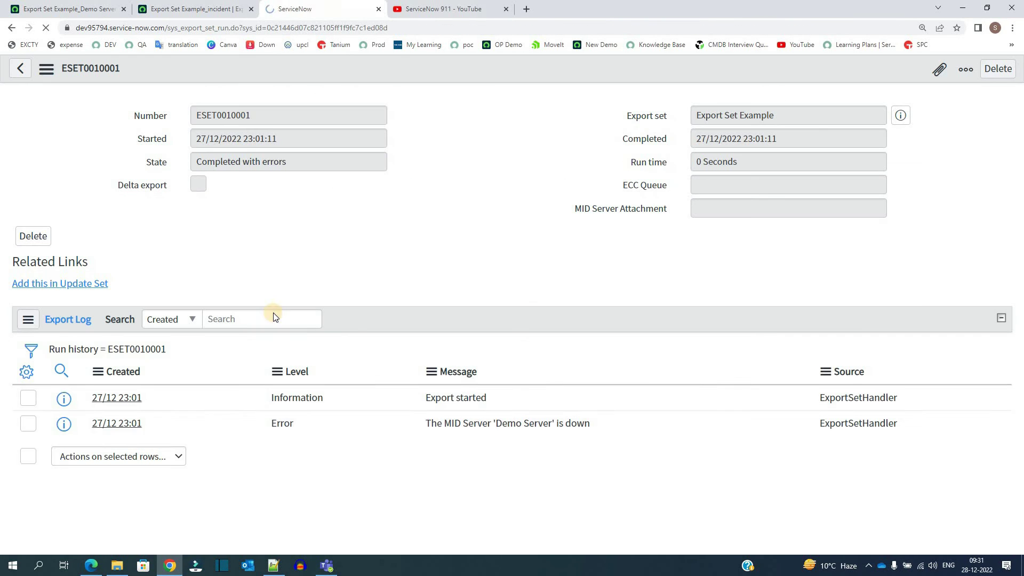
pyautogui.moveTo(426, 424); pyautogui.dragTo(613, 421)
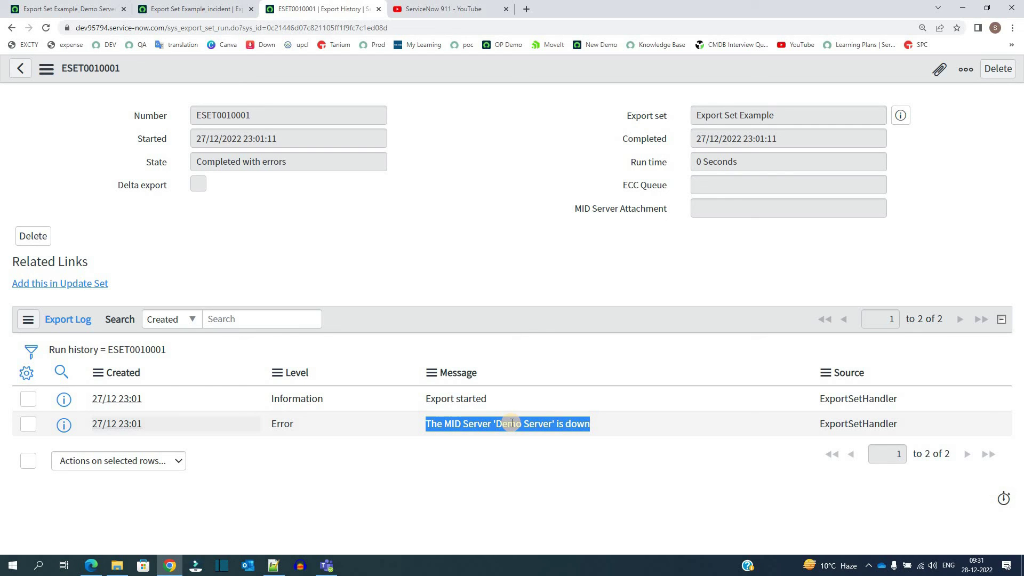
pyautogui.click(418, 230)
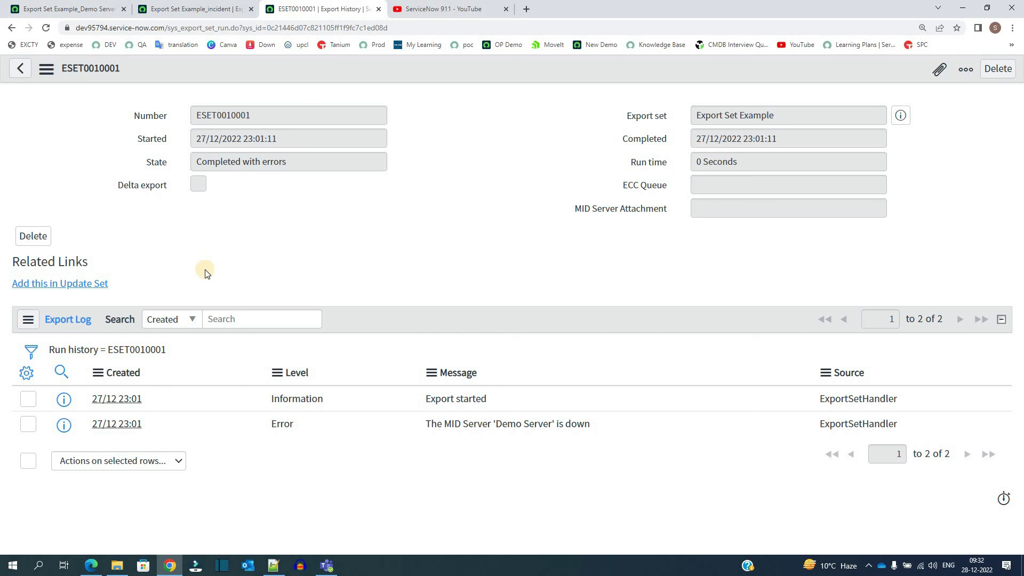
pyautogui.click(210, 7)
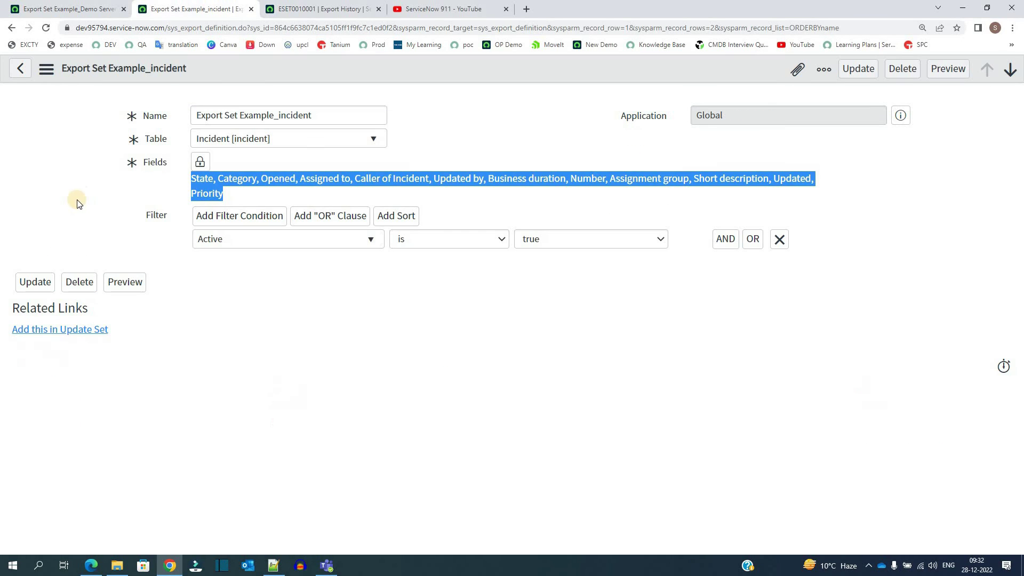
pyautogui.click(60, 218)
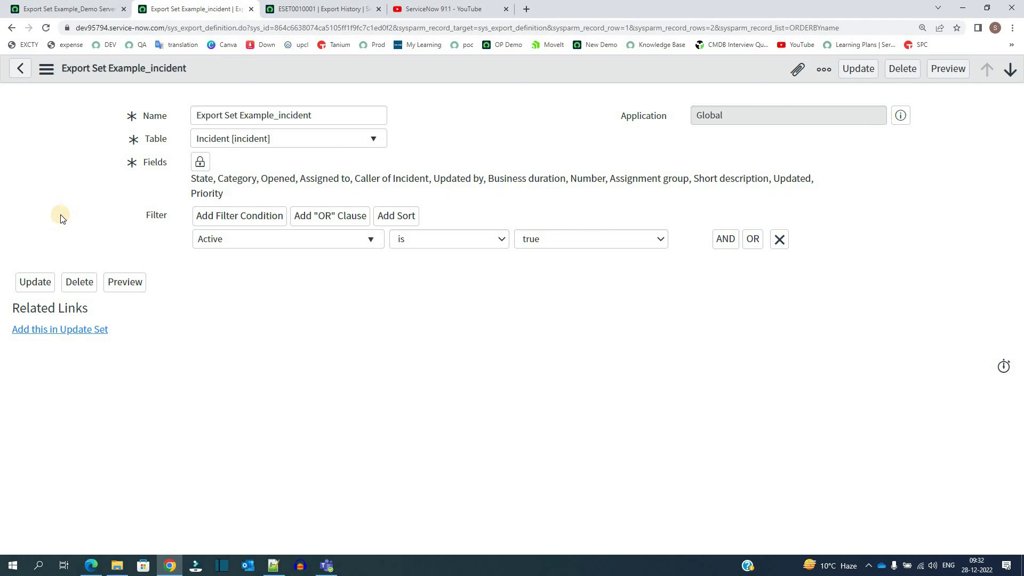